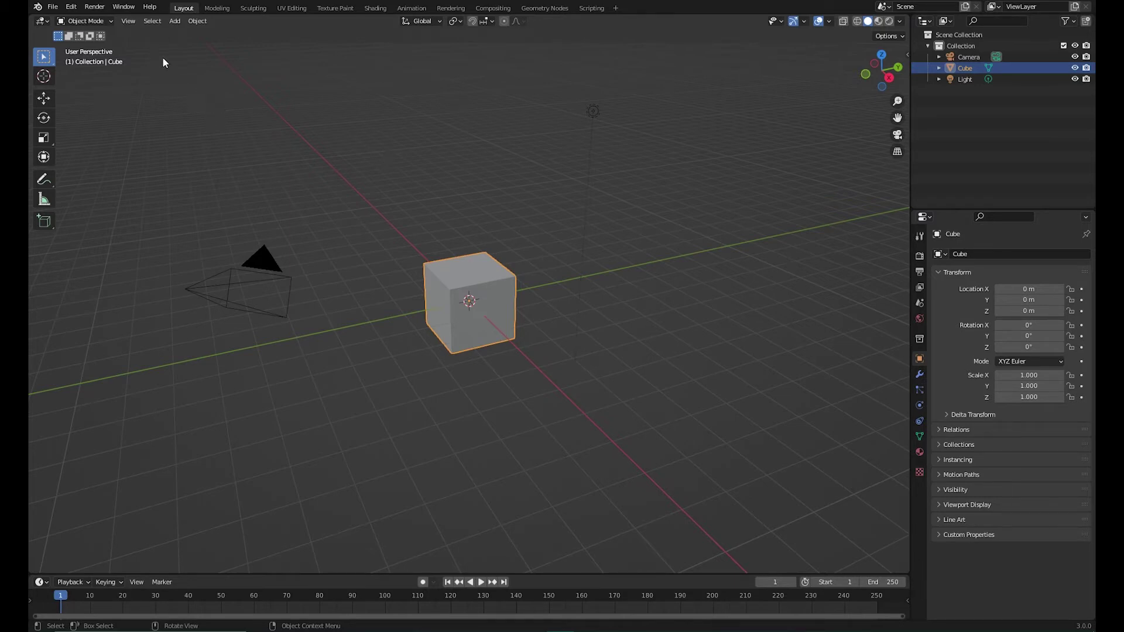
# Step: Apply the Maya theme preset from the Themes section of Blender's Preferences
pyautogui.click(71, 7)
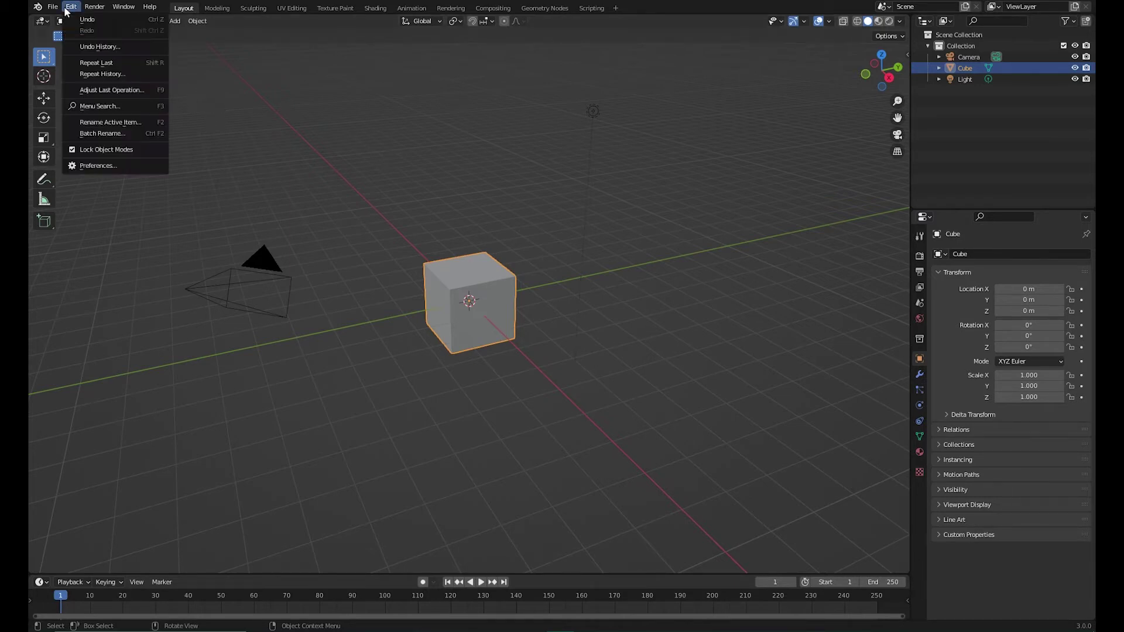
pyautogui.click(113, 165)
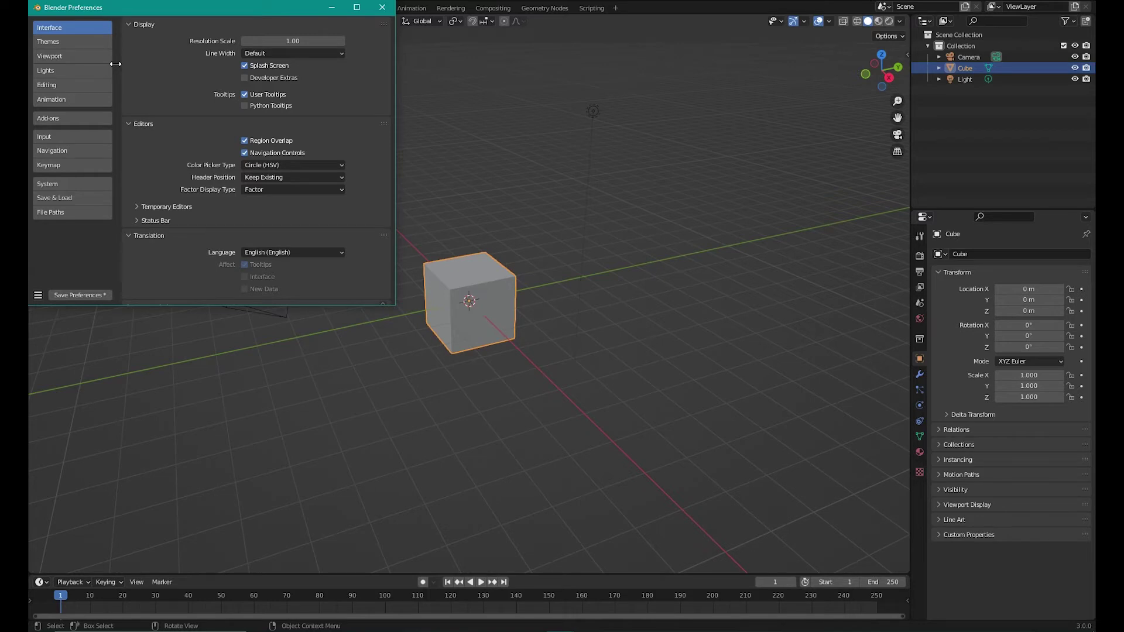
pyautogui.click(94, 42)
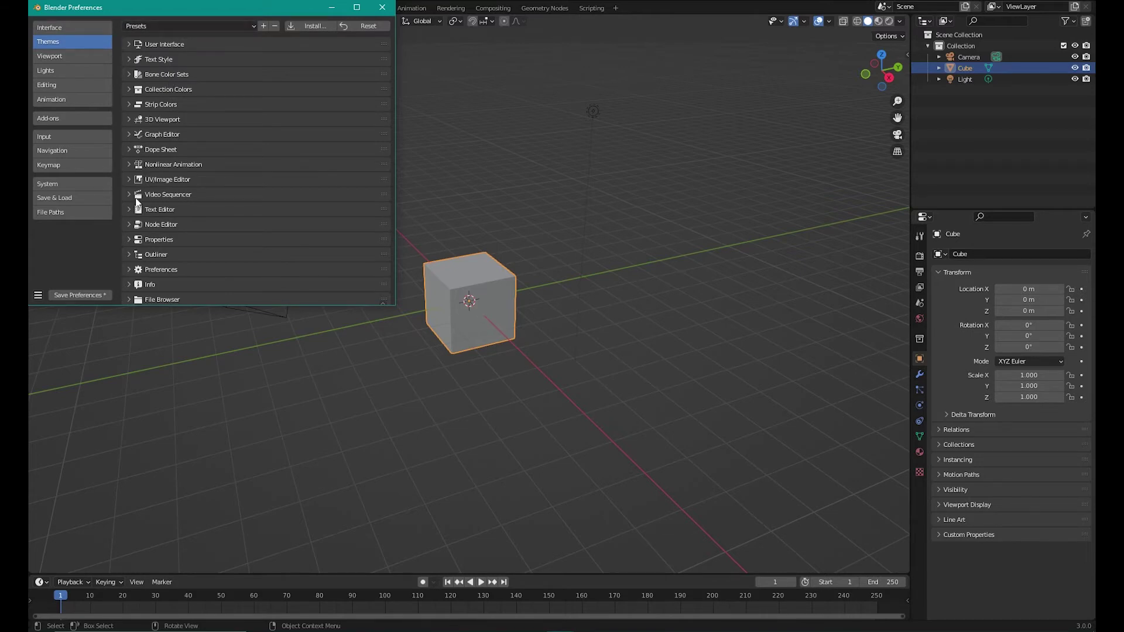
pyautogui.click(187, 28)
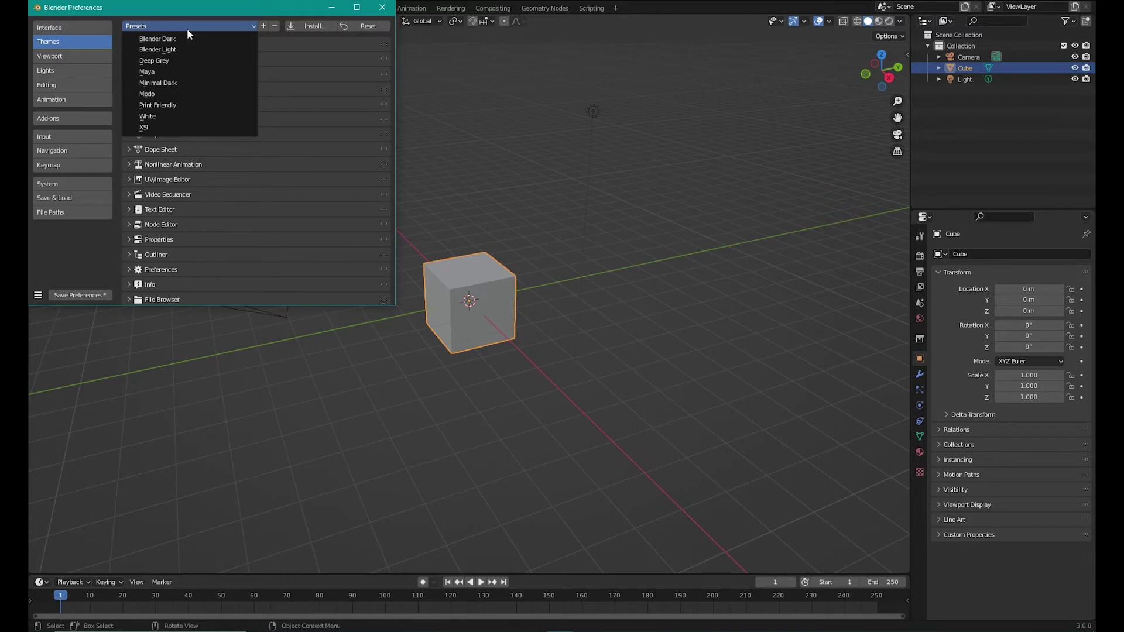
pyautogui.click(177, 72)
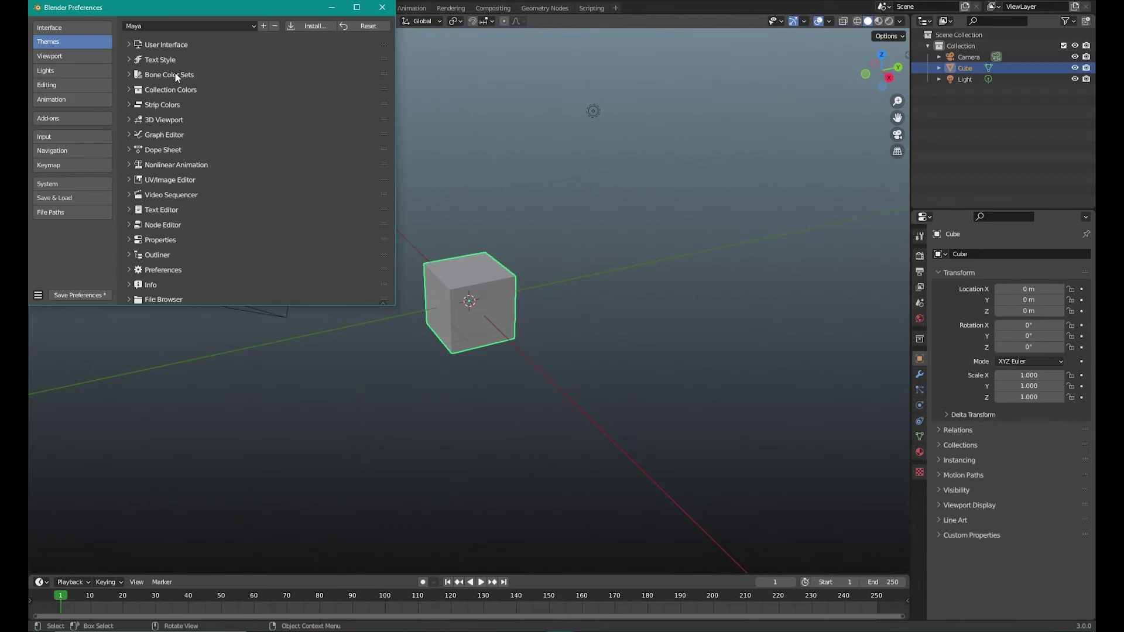
pyautogui.click(102, 167)
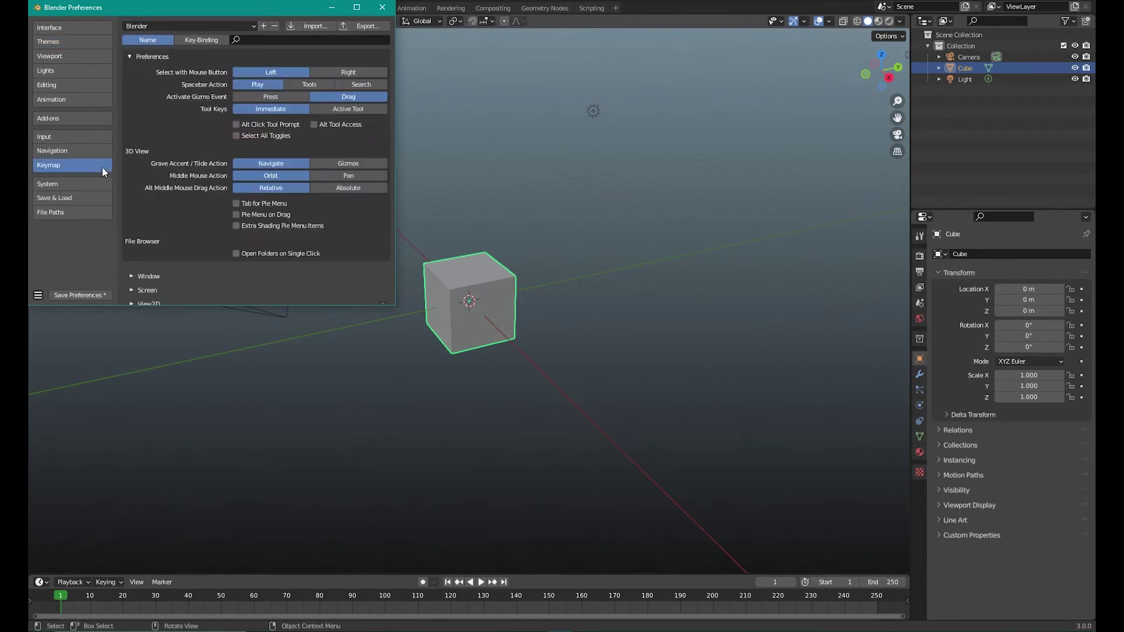
# Step: Choose the Industry Compatible keymap preset and close the Preferences window
pyautogui.click(198, 27)
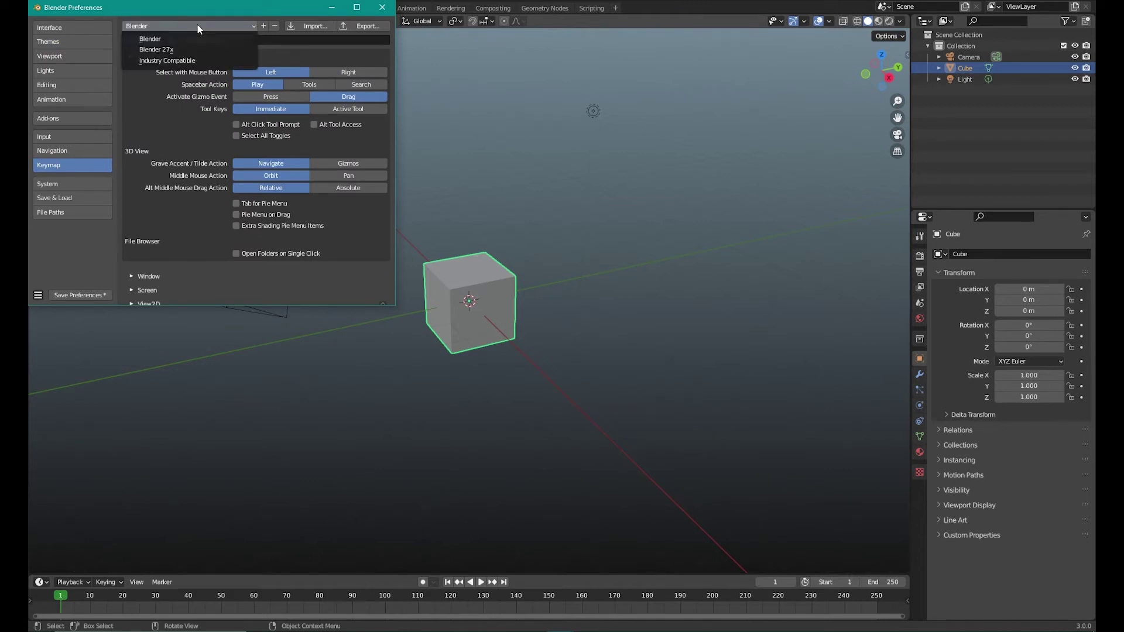
pyautogui.click(204, 61)
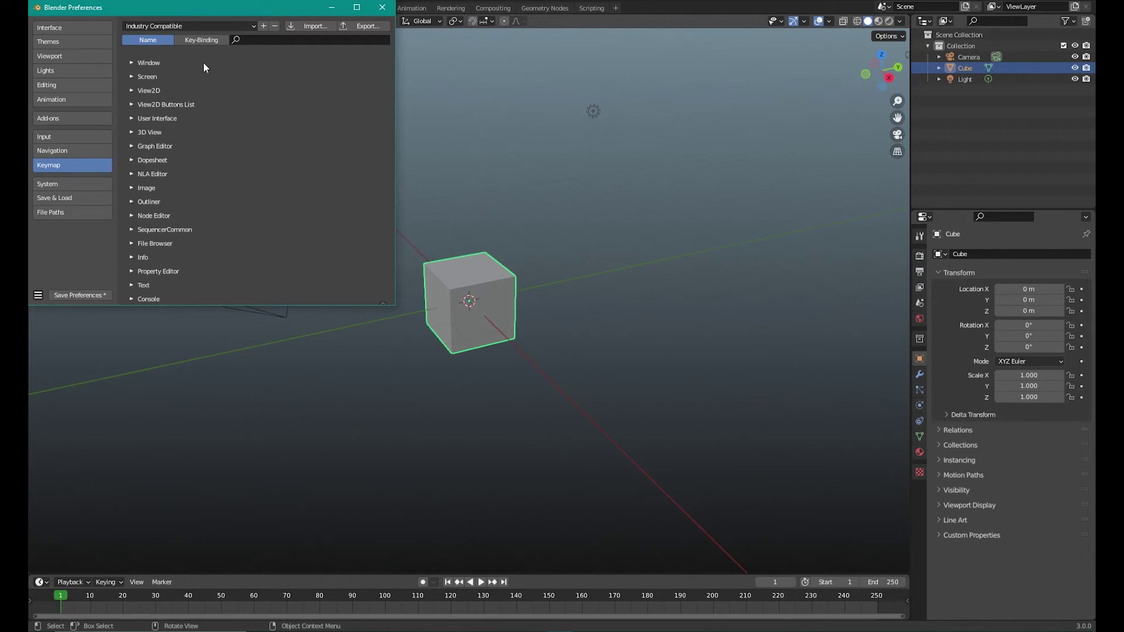
pyautogui.click(383, 6)
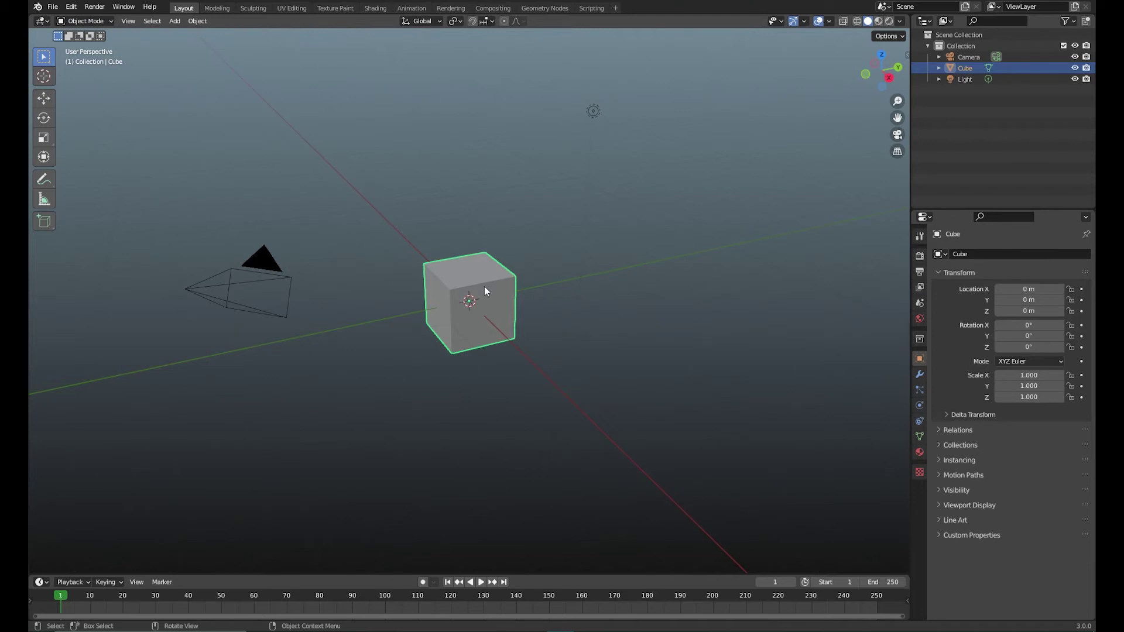
# Step: Test the move, rotate and scale shortcuts on the cube, return to selection, then enter Edit Mode
pyautogui.hotkey('shift', 'space')
pyautogui.press('g')
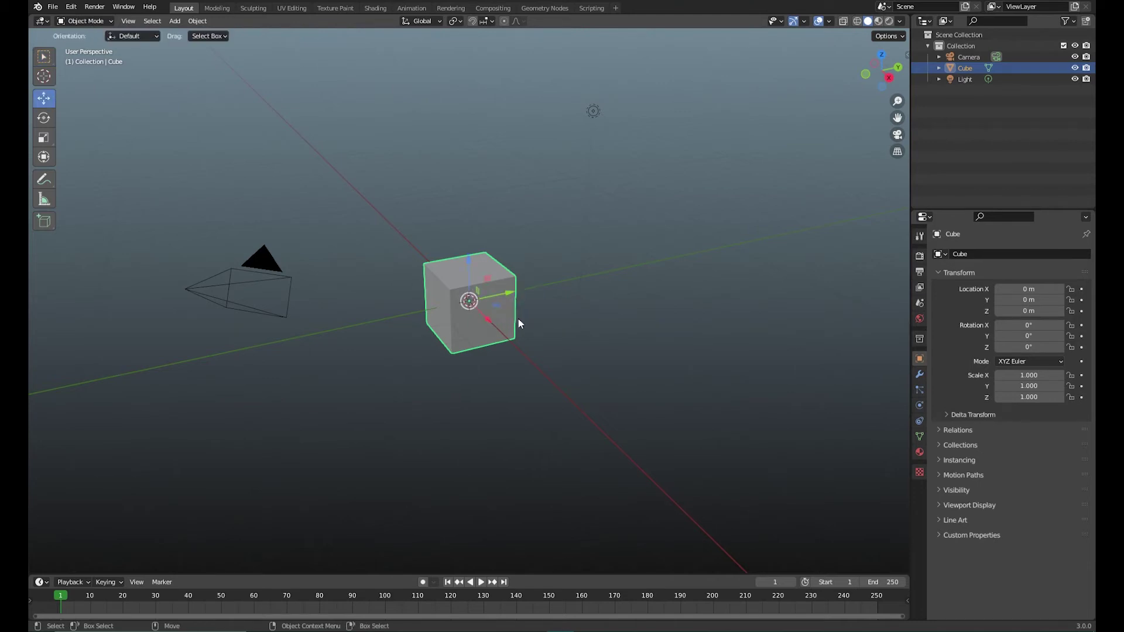
pyautogui.hotkey('shift', 'space')
pyautogui.press('r')
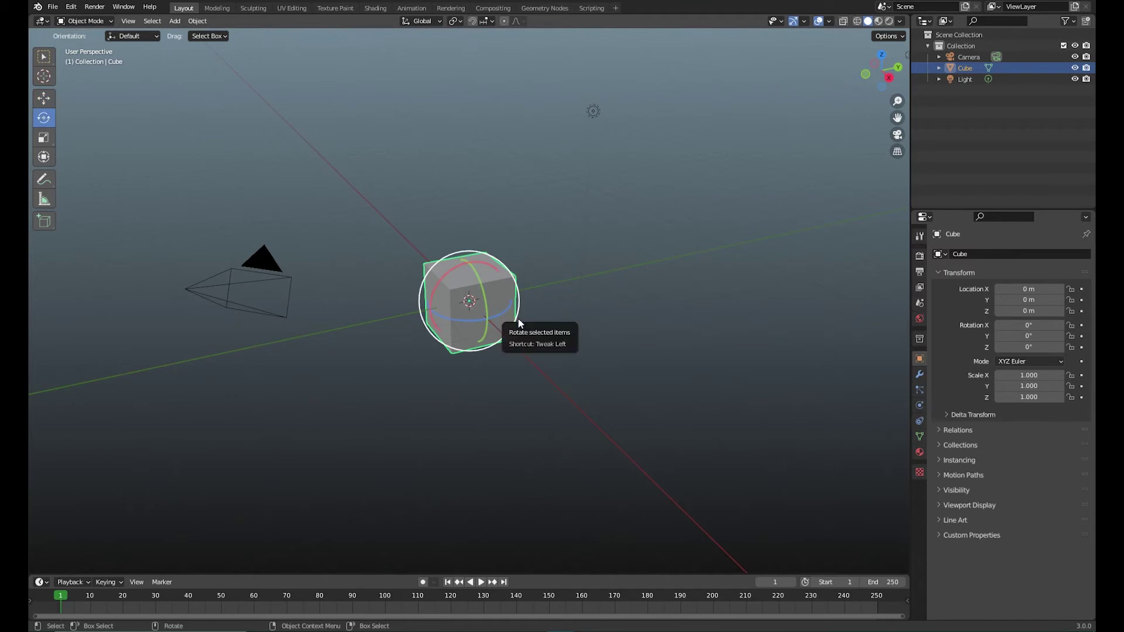
pyautogui.hotkey('shift', 'space')
pyautogui.press('s')
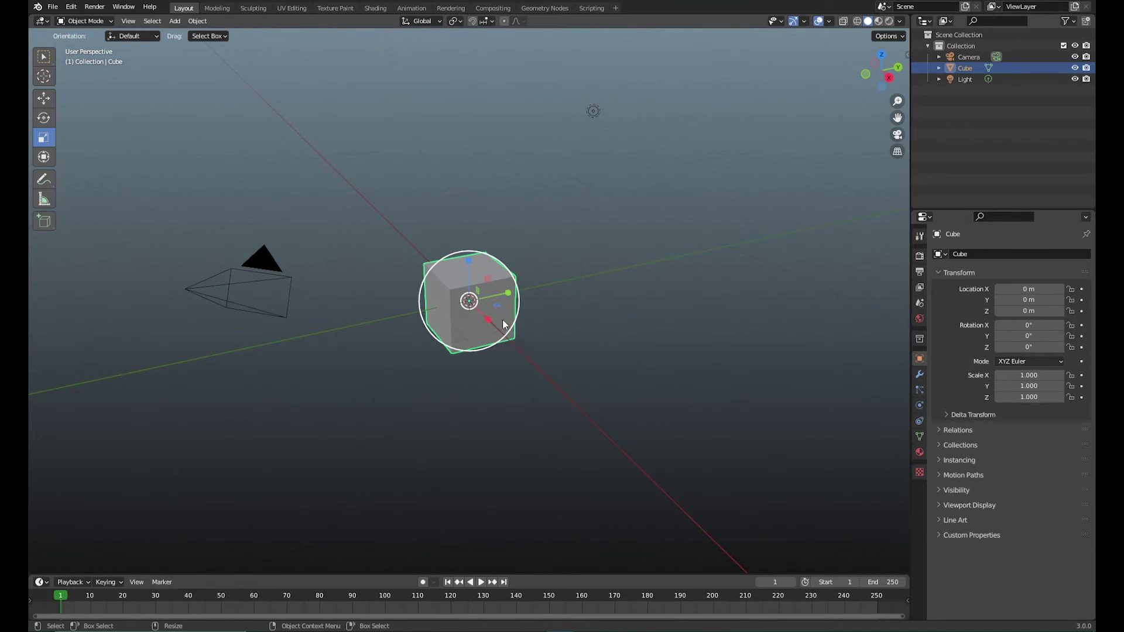
pyautogui.press('w')
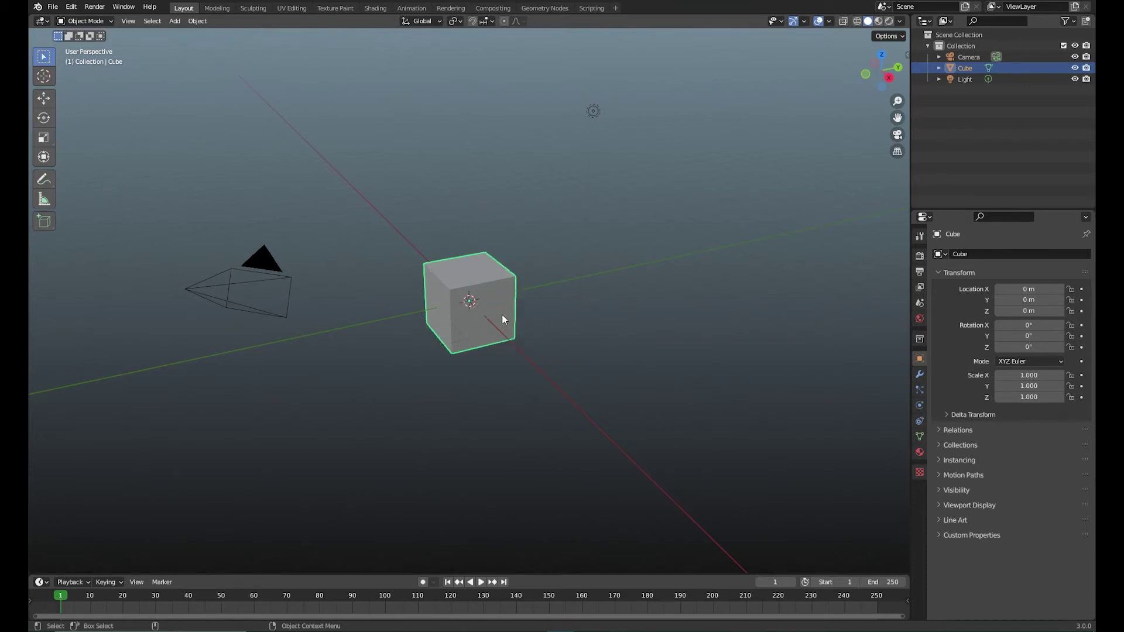
pyautogui.press('Tab')
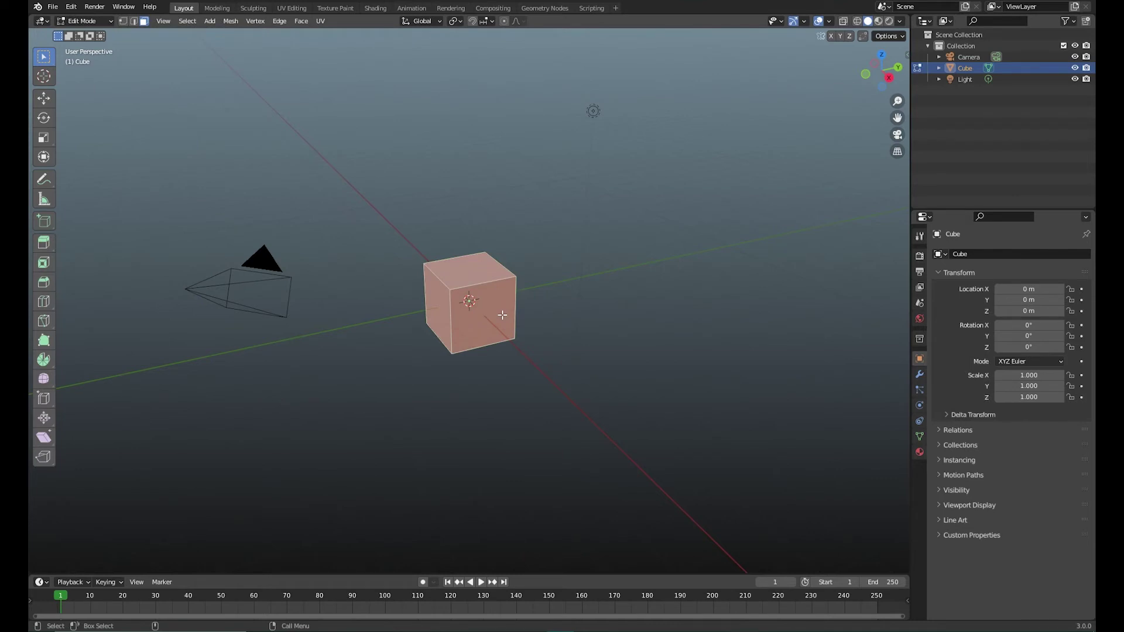
pyautogui.press('2')
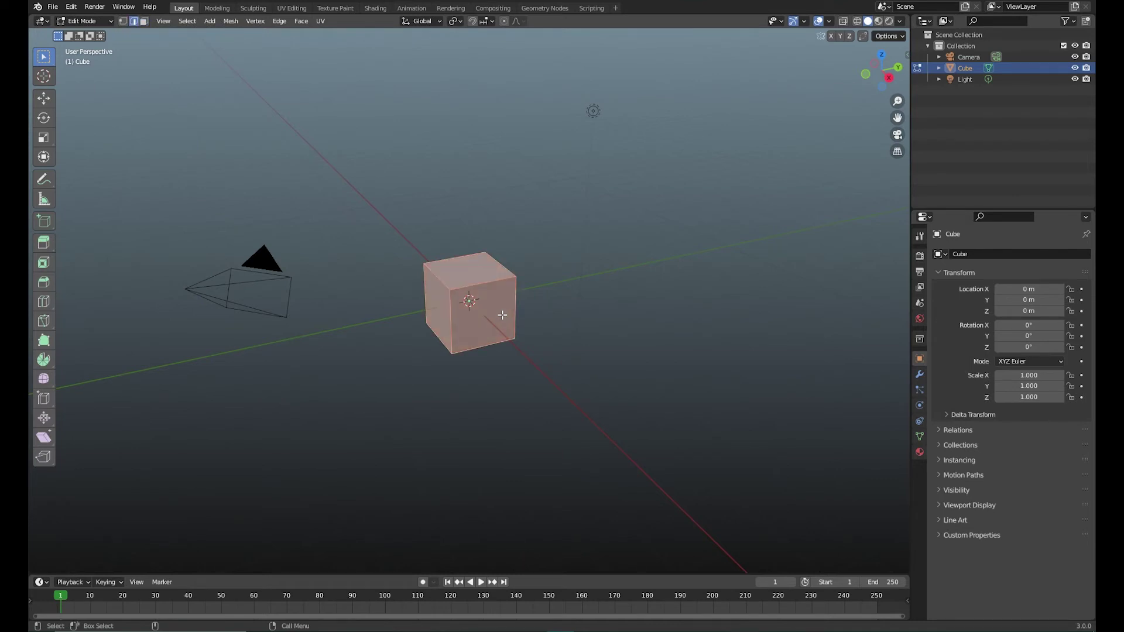
pyautogui.press('1')
pyautogui.press('Tab')
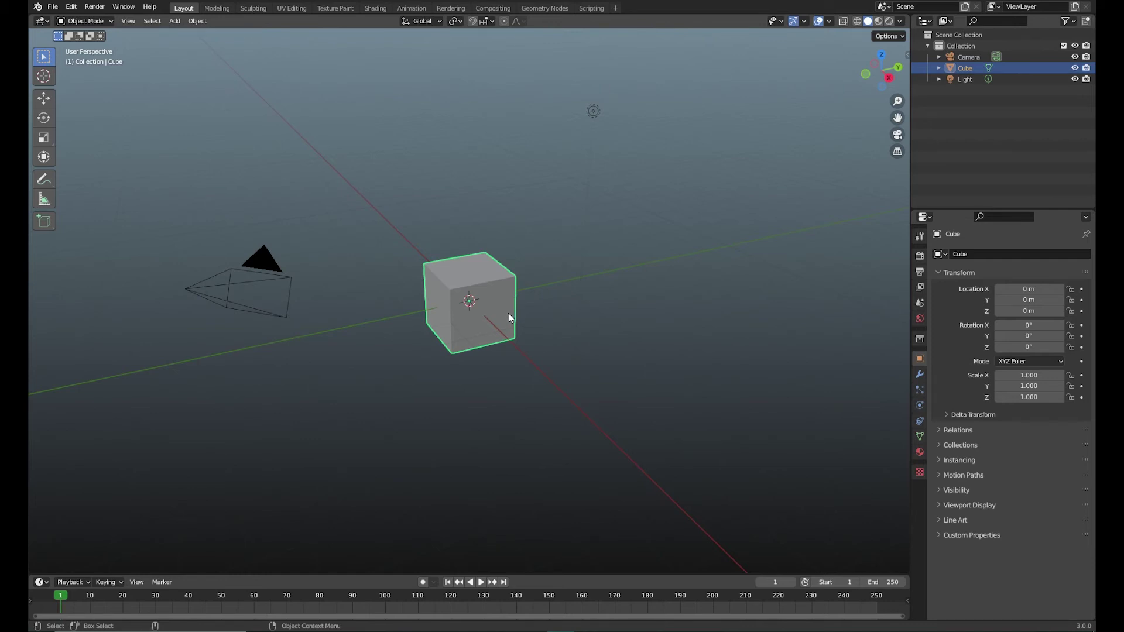
pyautogui.click(529, 315)
# Step: Delete the default cube and pick Cycles as the engine in Render Properties
pyautogui.click(511, 313)
pyautogui.press('Delete')
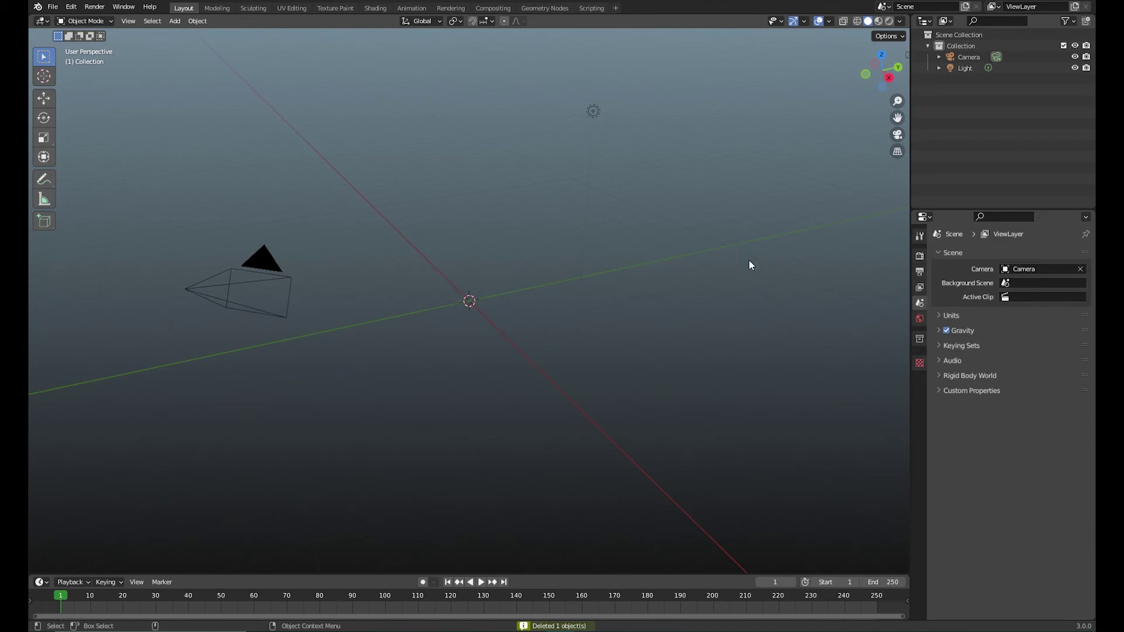
pyautogui.click(919, 258)
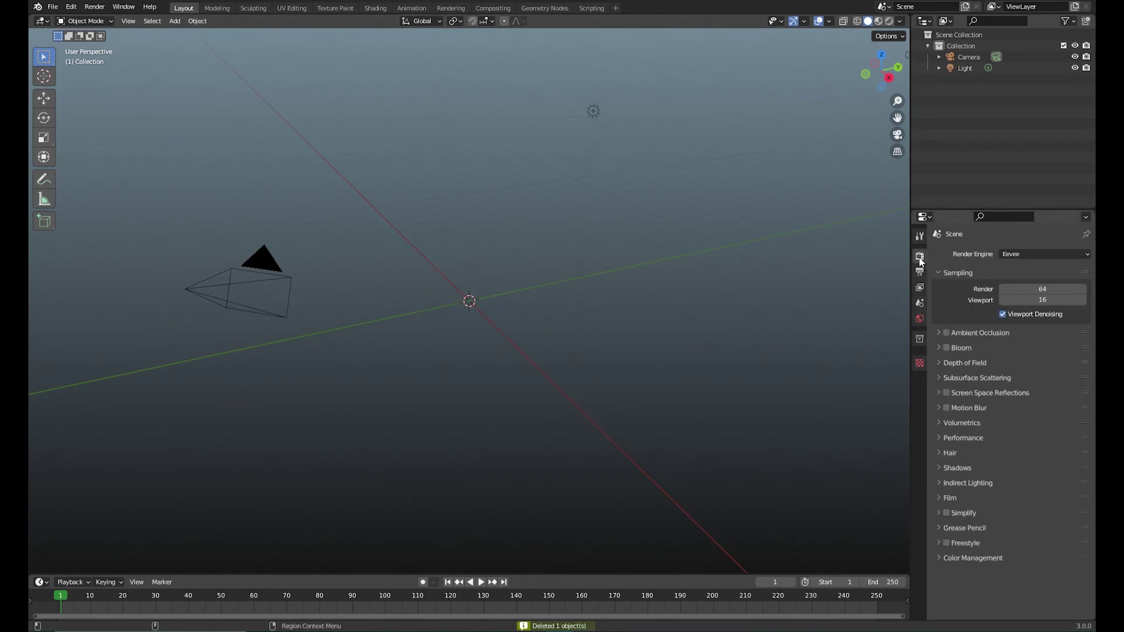
pyautogui.click(1013, 255)
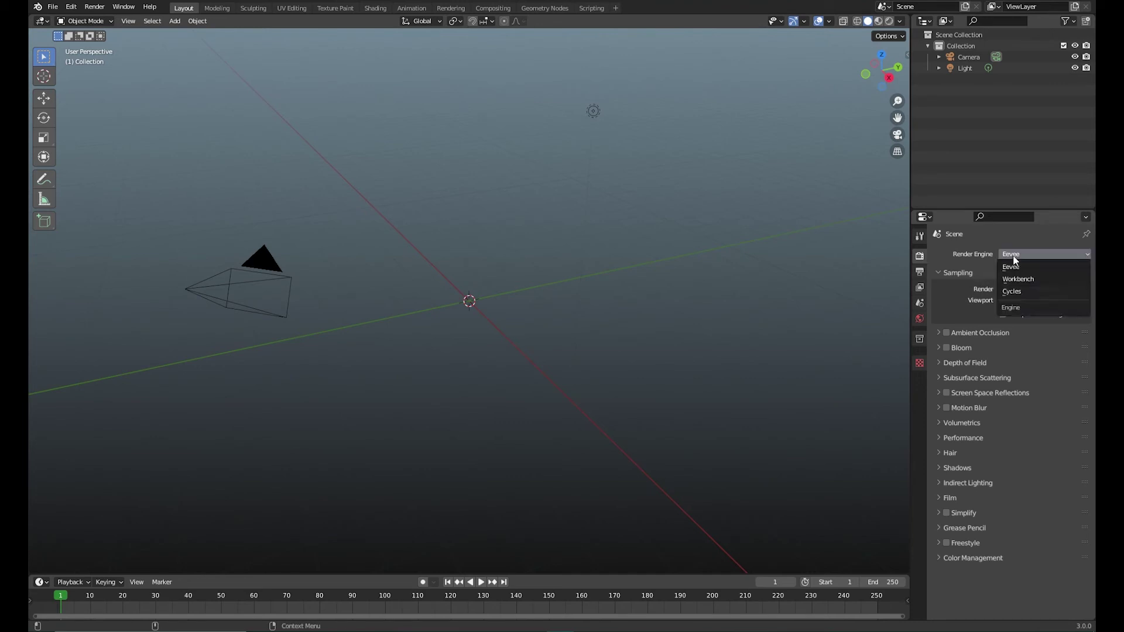
pyautogui.click(1032, 293)
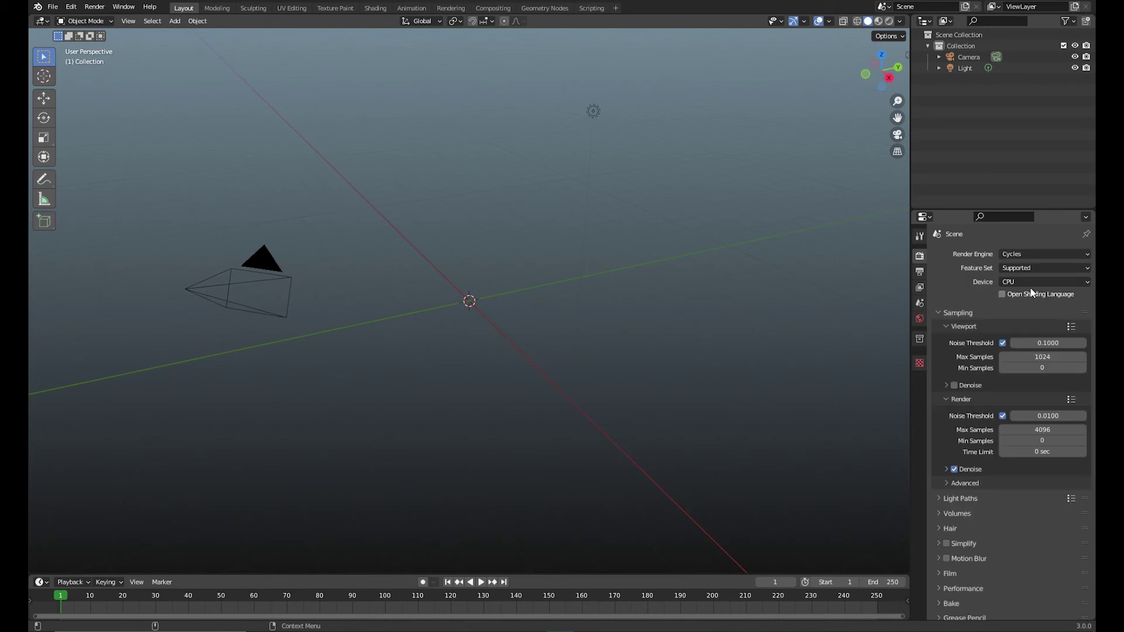
# Step: Save via File > Defaults > Save Startup File, then quit Blender with Don't Save
pyautogui.click(52, 8)
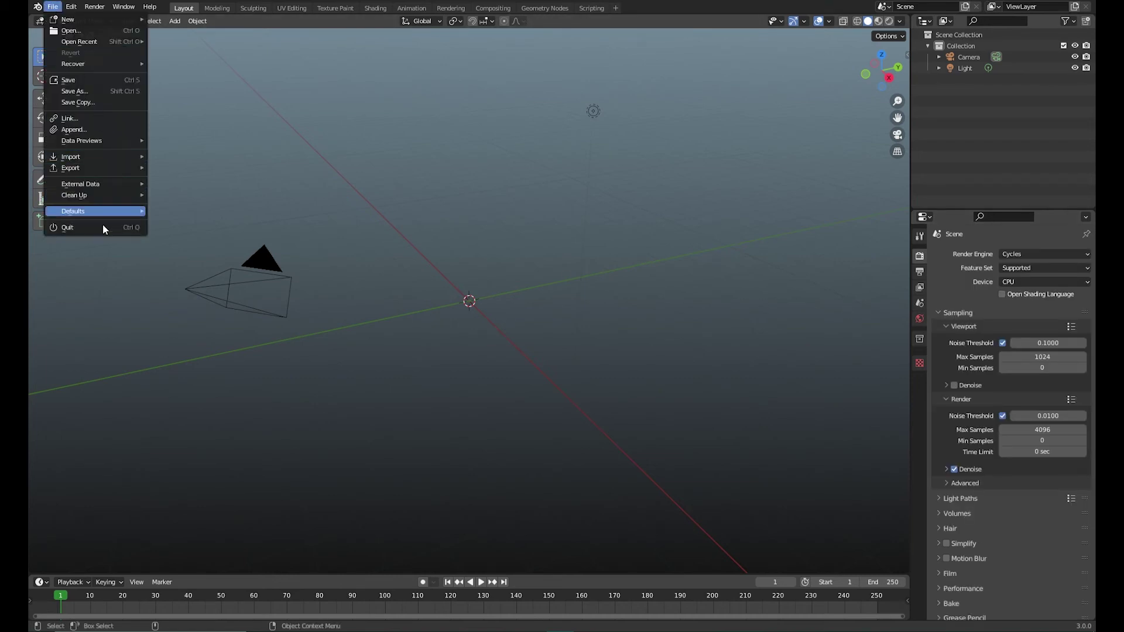
pyautogui.moveTo(109, 216)
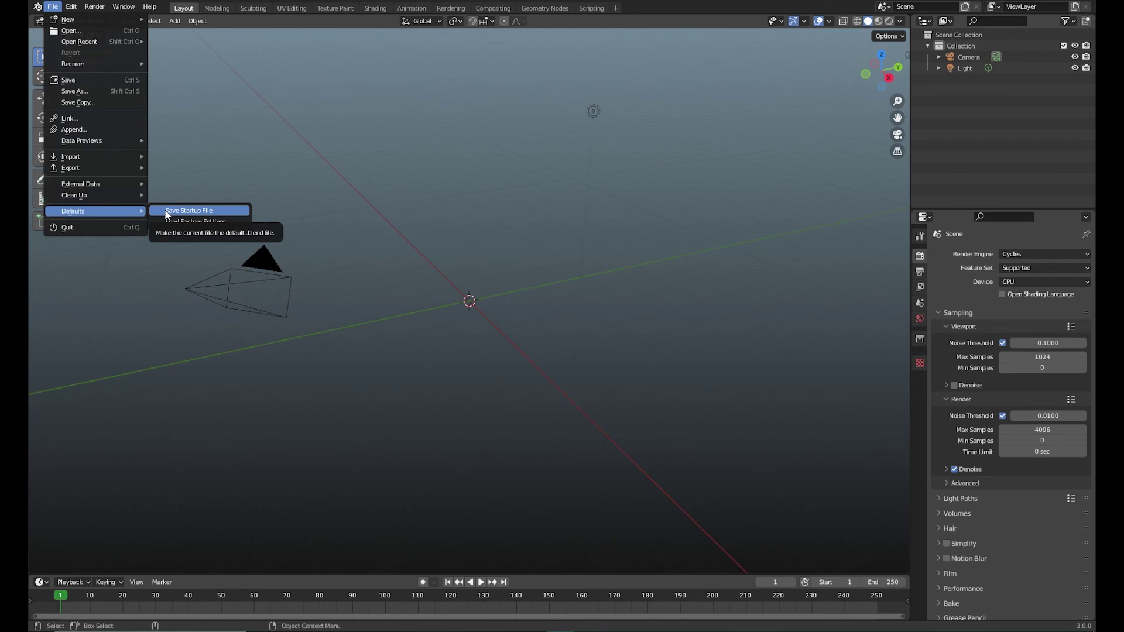
pyautogui.click(189, 210)
pyautogui.hotkey('ctrl', 'q')
pyautogui.click(608, 334)
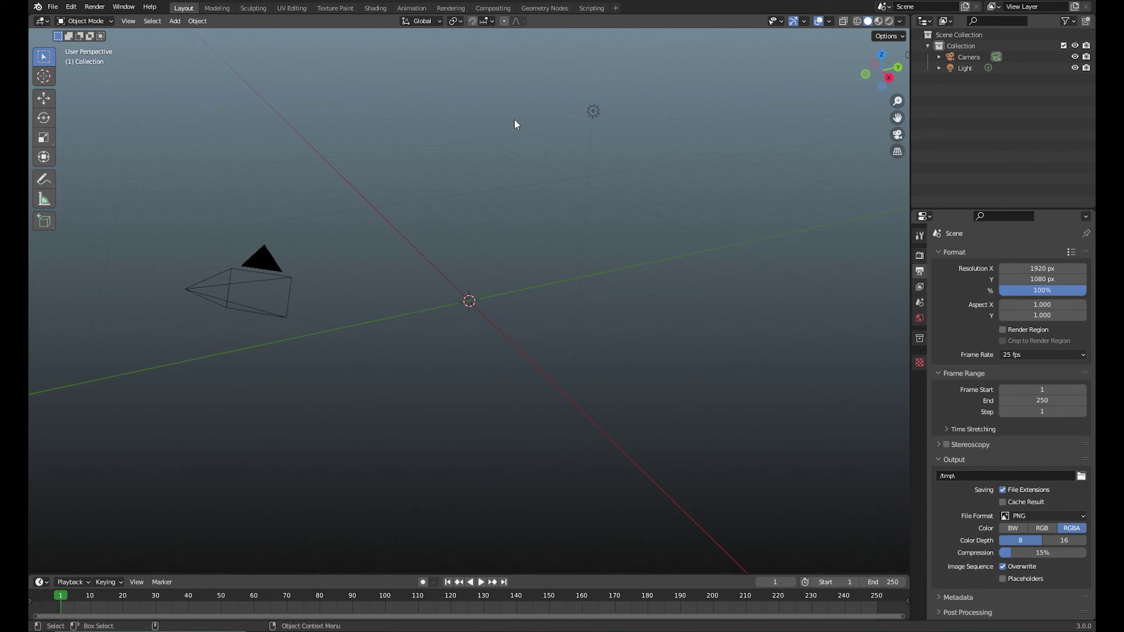
# Step: Show Render Properties in the reopened scene to confirm Cycles is the engine
pyautogui.click(920, 255)
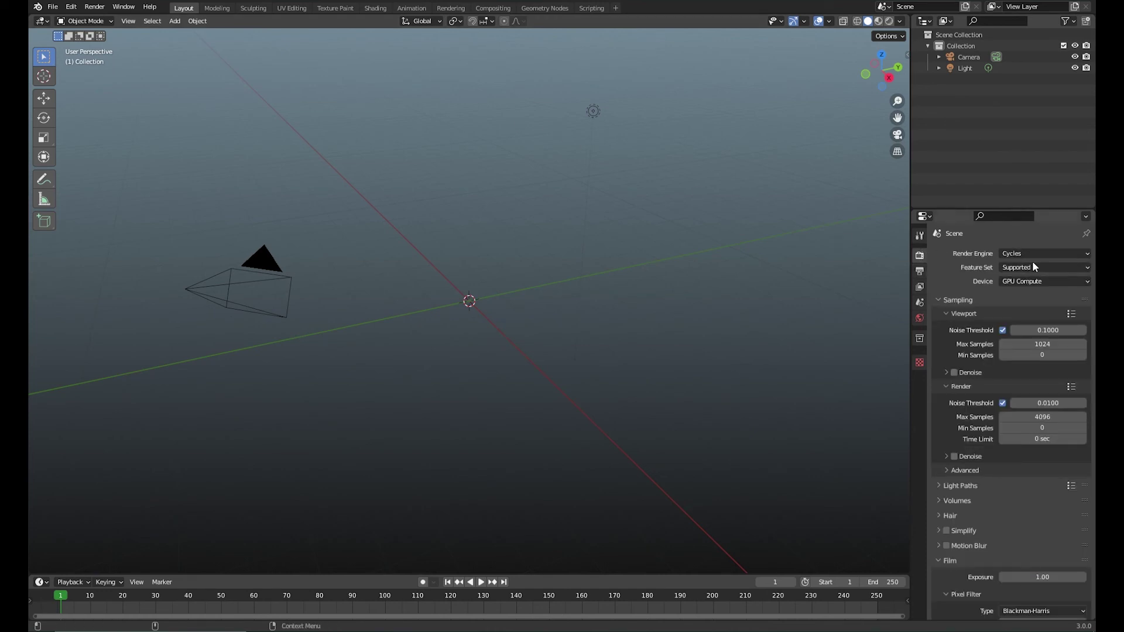